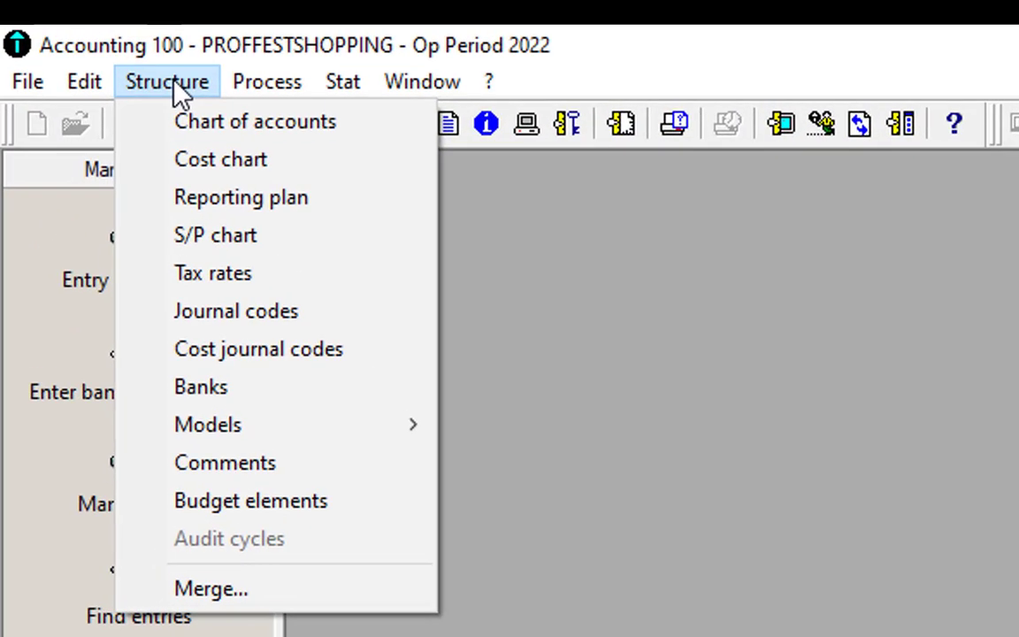
Open the S/P chart and start a new account record, placing its window beside the account list.
{"action": "left_click", "coordinate": [226, 237]}
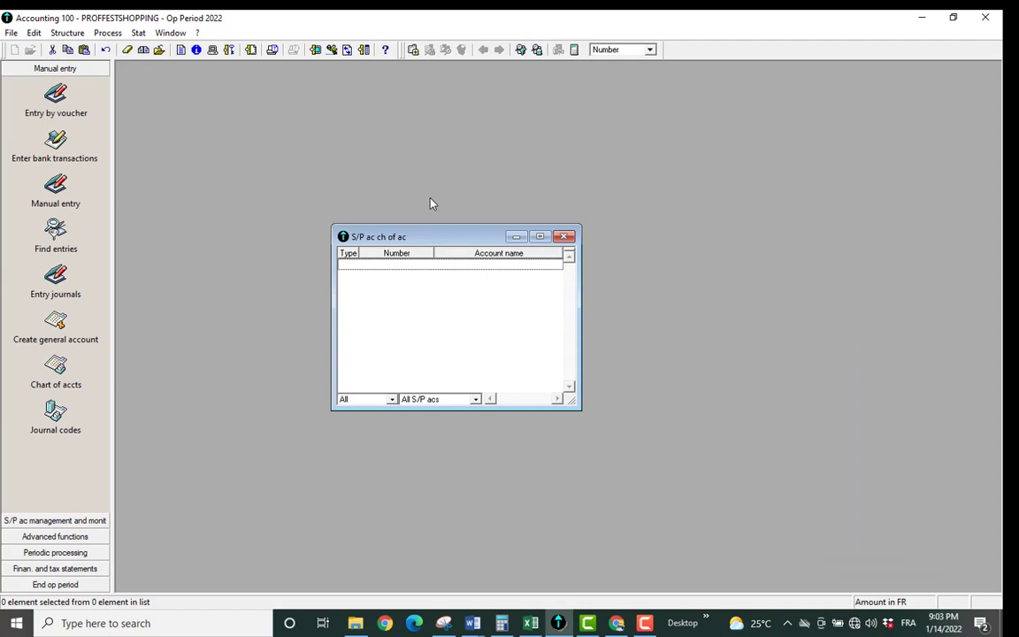
{"action": "right_click", "coordinate": [422, 322]}
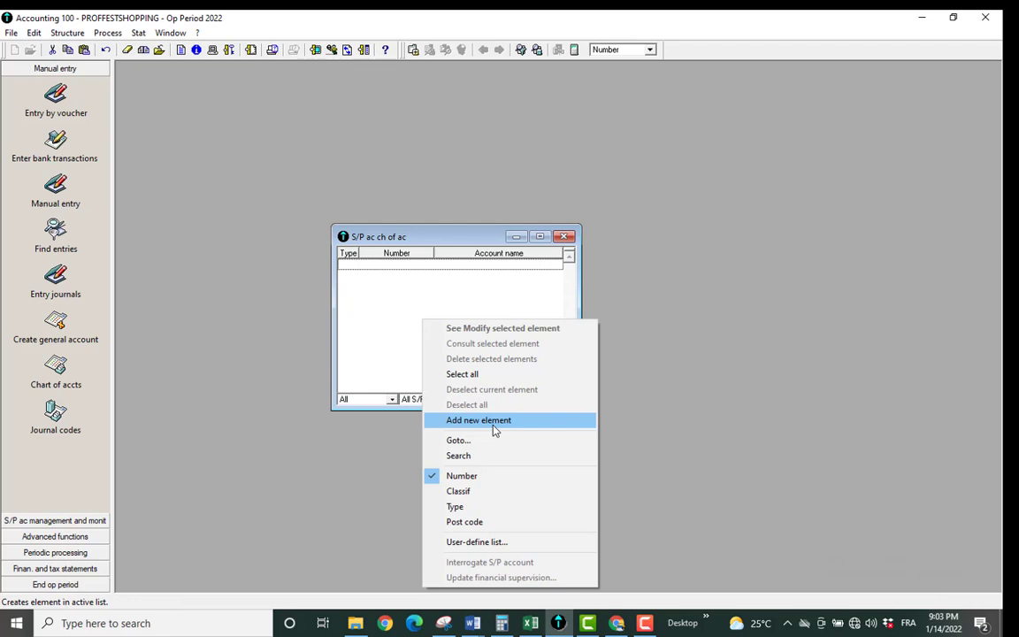
{"action": "left_click", "coordinate": [413, 330]}
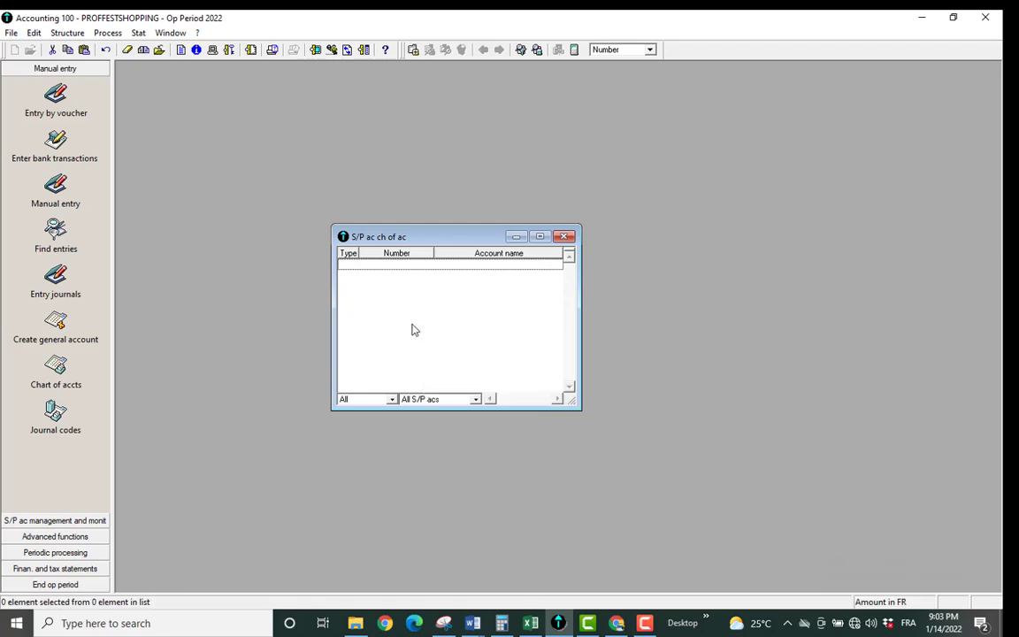
{"action": "right_click", "coordinate": [411, 330]}
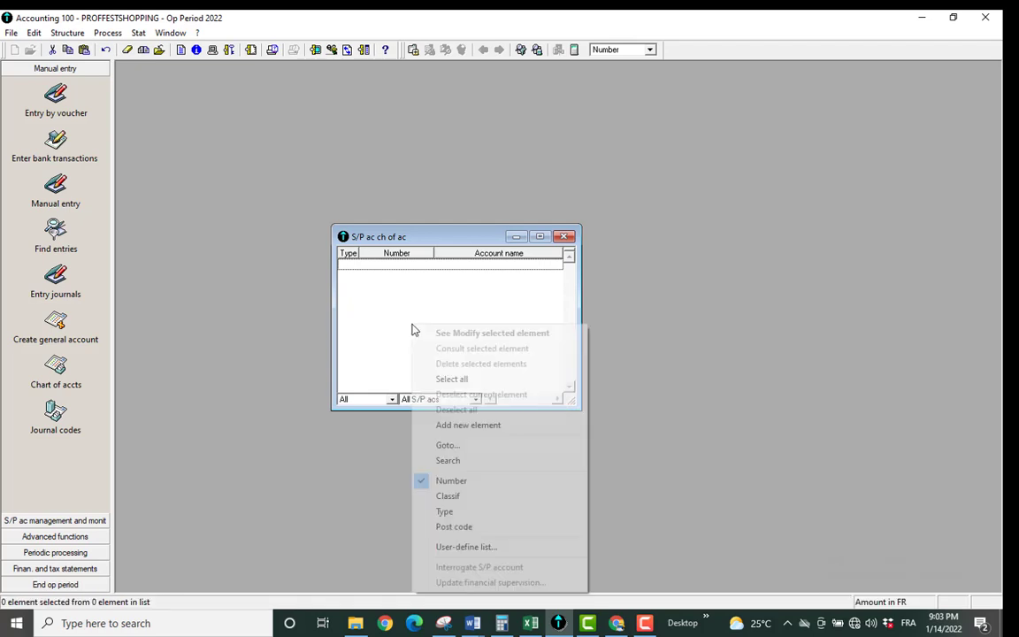
{"action": "left_click", "coordinate": [470, 424]}
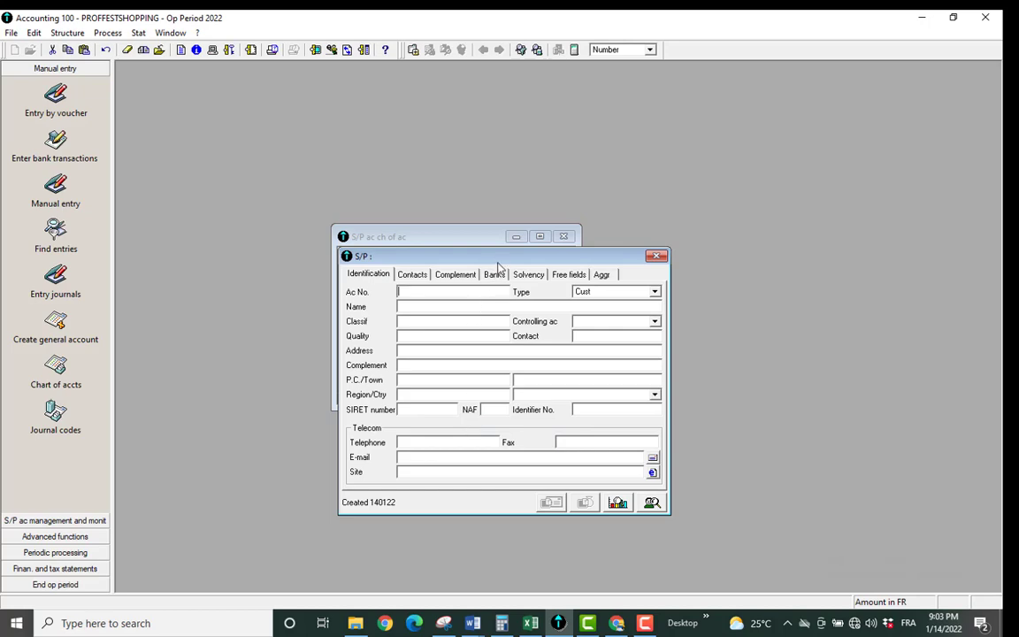
{"action": "left_click_drag", "start_coordinate": [501, 258], "coordinate": [746, 188]}
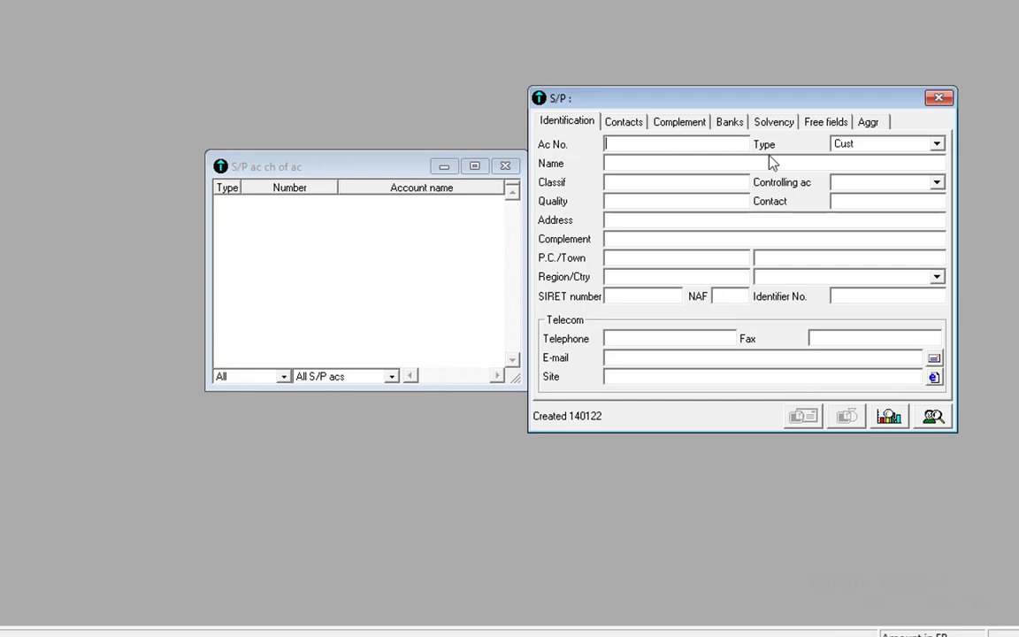
Choose the type Cust for the new record and enter the customer's account number and name, accepting the proposed classification.
{"action": "left_click", "coordinate": [936, 145]}
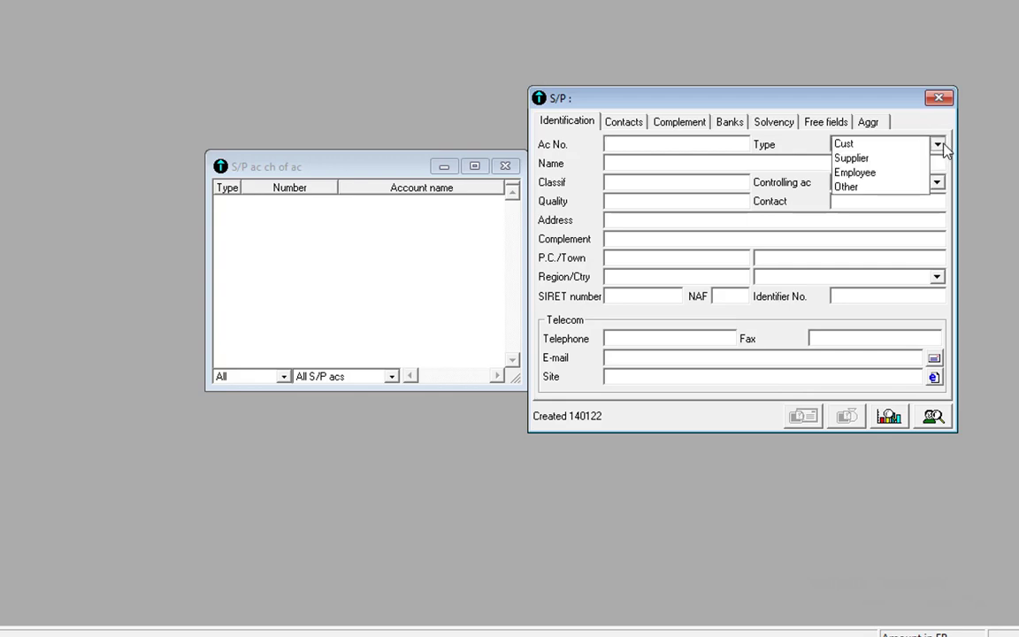
{"action": "left_click", "coordinate": [864, 146]}
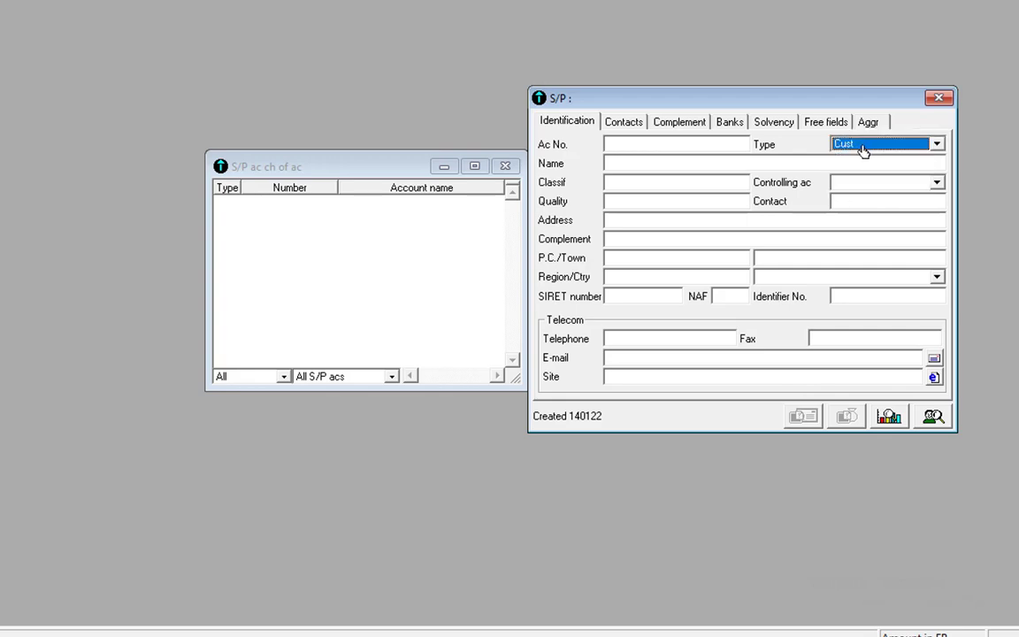
{"action": "left_click", "coordinate": [686, 141]}
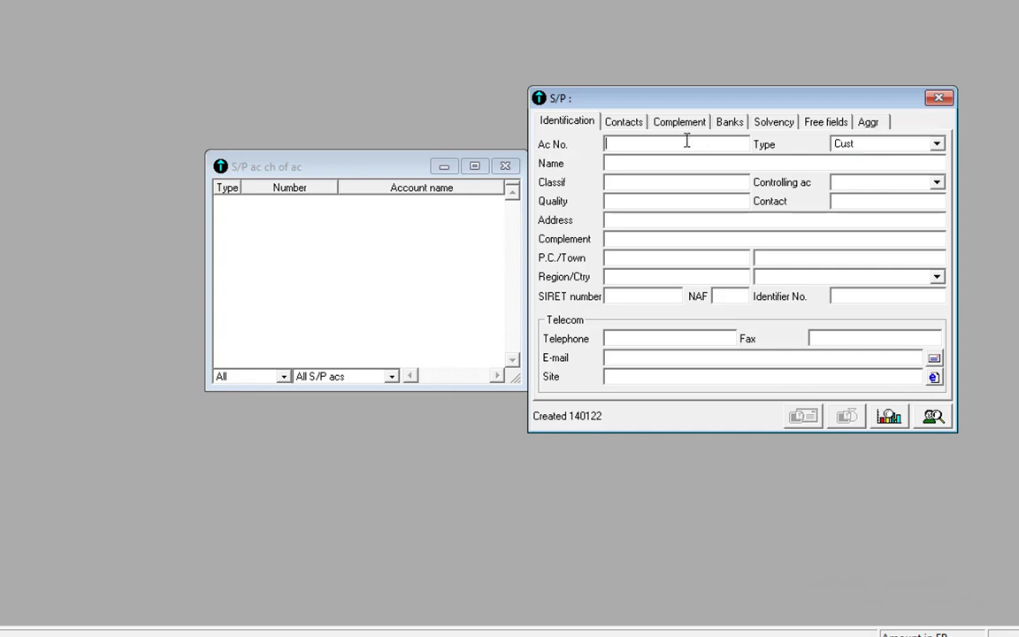
{"action": "type", "text": "FEST011"}
{"action": "key", "text": "Tab"}
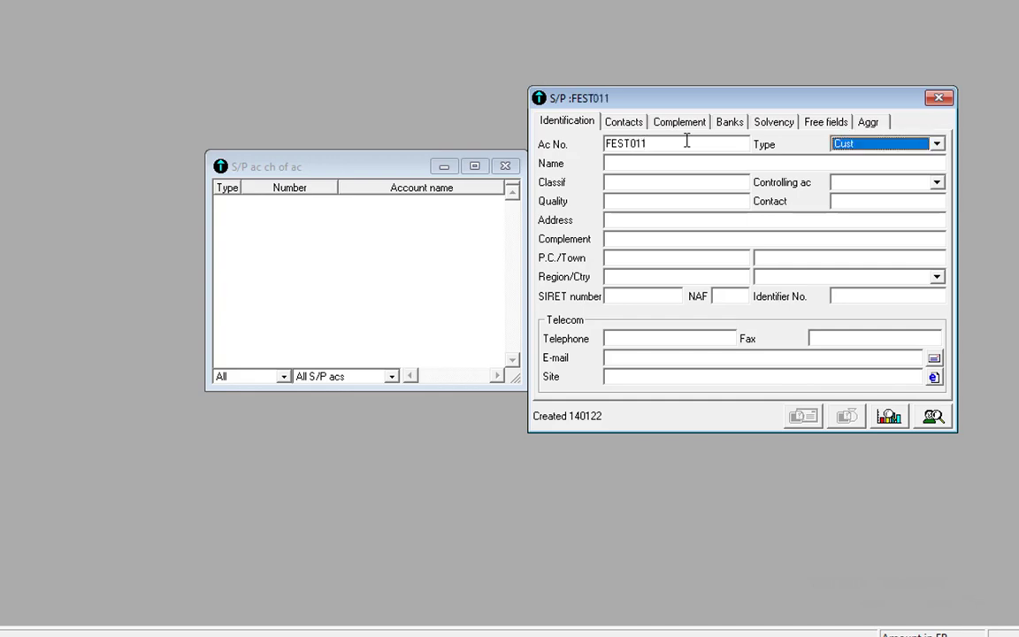
{"action": "key", "text": "Tab"}
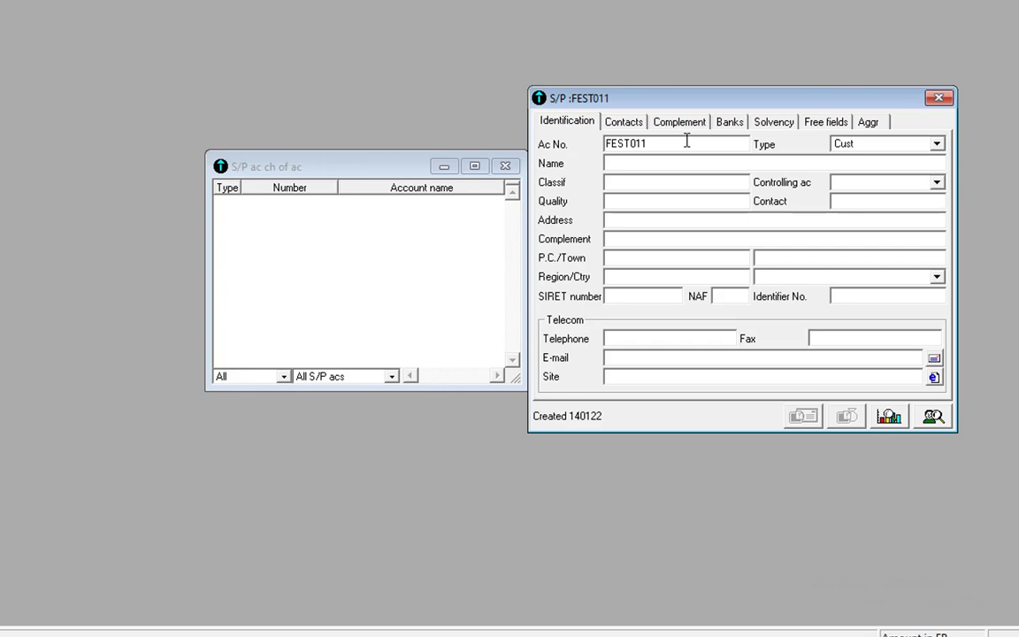
{"action": "type", "text": "CUSTOMER"}
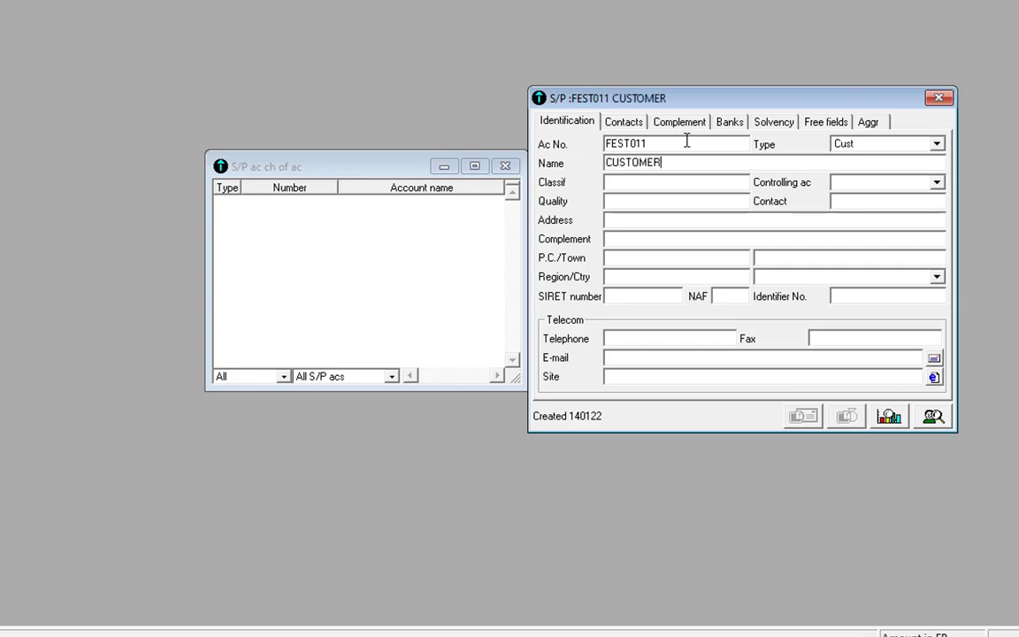
{"action": "type", "text": " FESTU"}
{"action": "type", "text": "S"}
{"action": "key", "text": "Tab"}
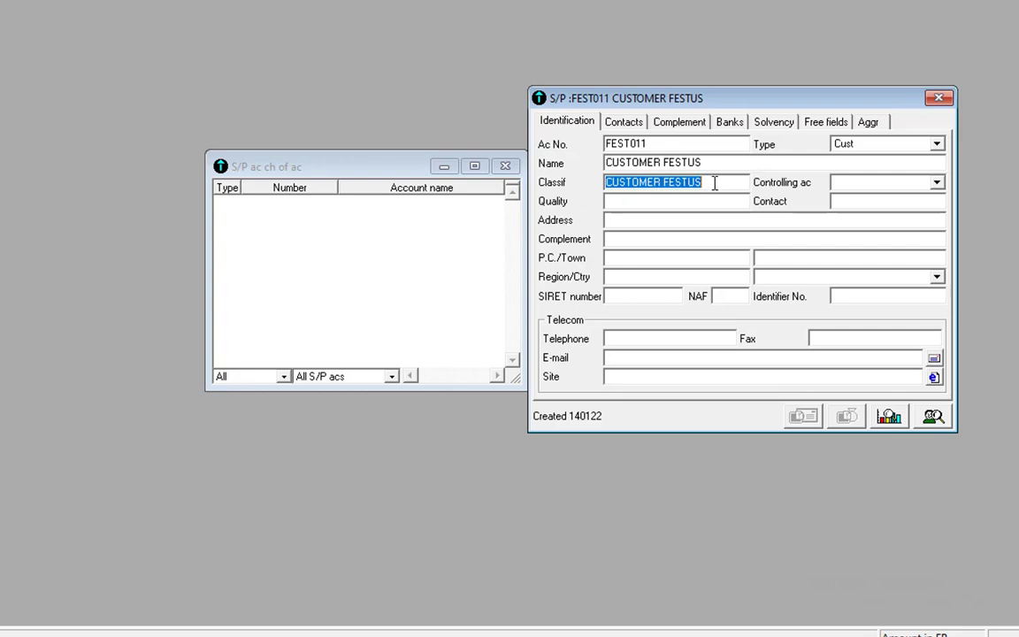
{"action": "key", "text": "Tab"}
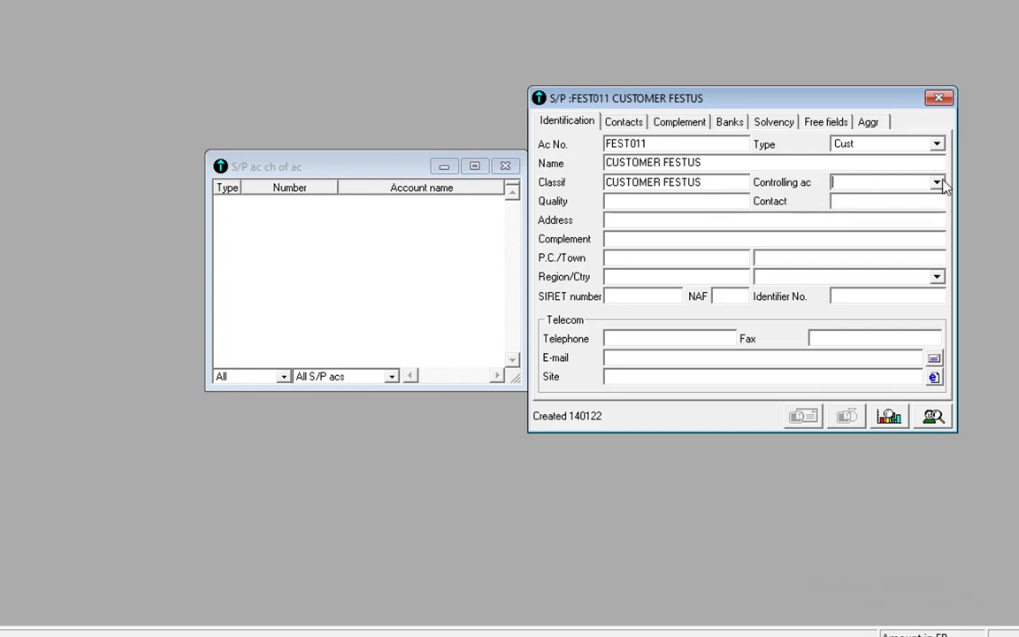
Assign controlling account 4111 CUSTOMERS ACCOUNT to the customer record and close the record.
{"action": "left_click_drag", "start_coordinate": [766, 98], "coordinate": [739, 211]}
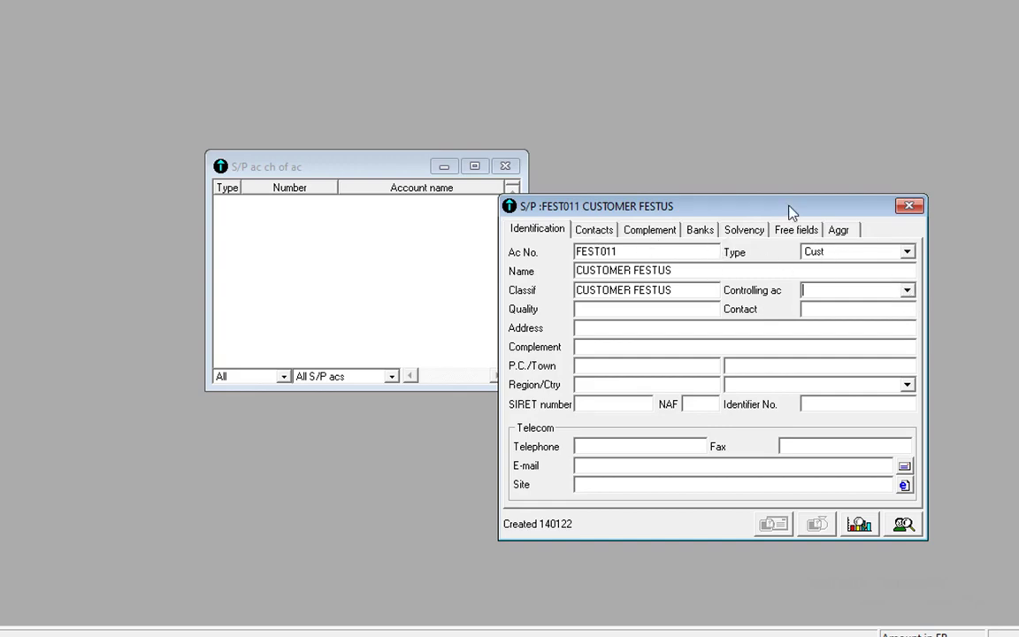
{"action": "left_click_drag", "start_coordinate": [788, 207], "coordinate": [832, 106]}
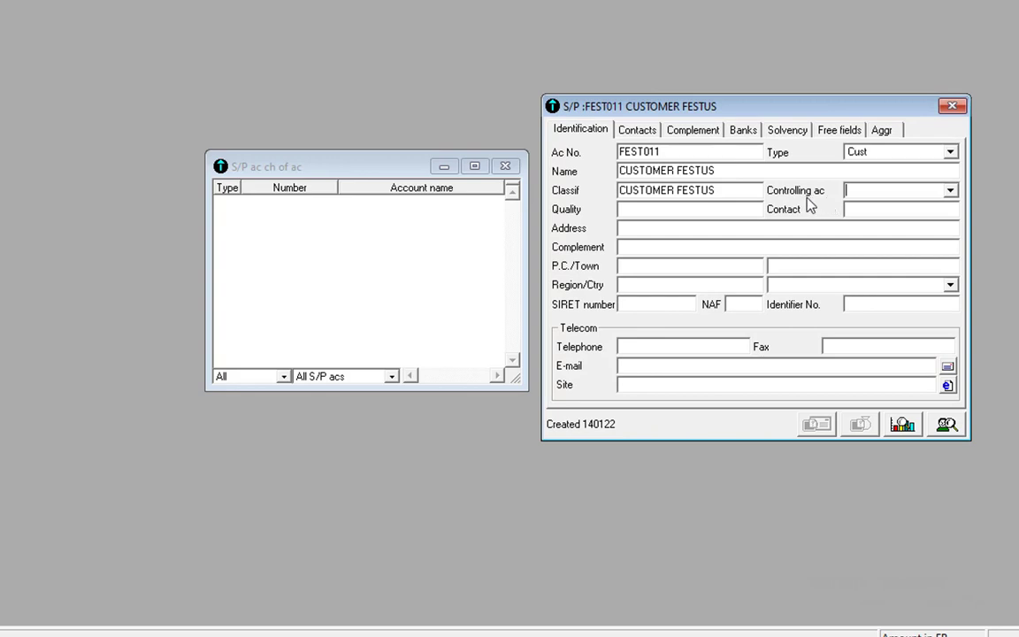
{"action": "left_click", "coordinate": [949, 192]}
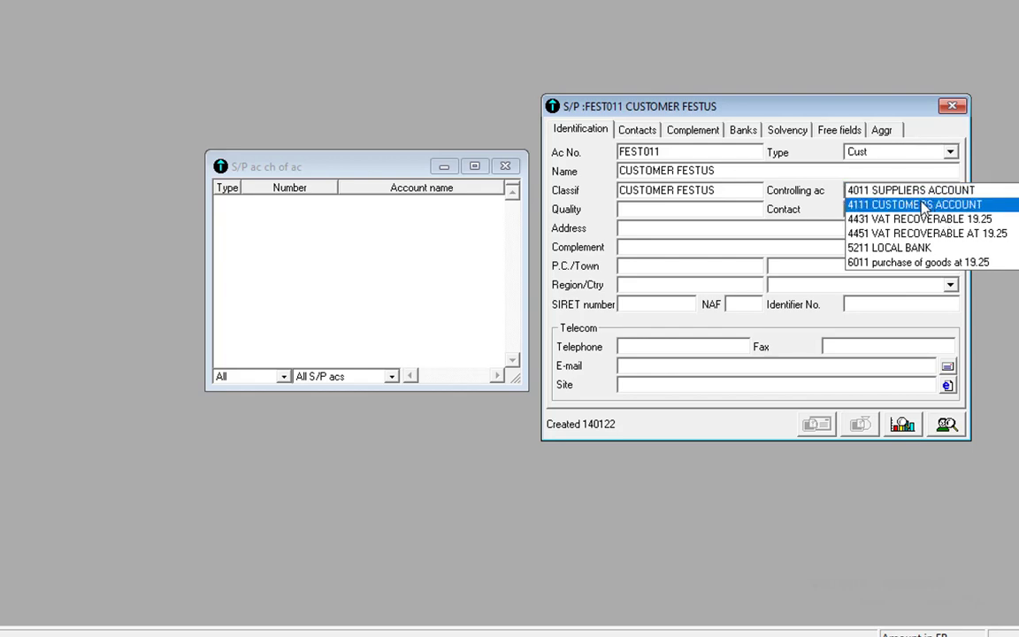
{"action": "left_click", "coordinate": [972, 205]}
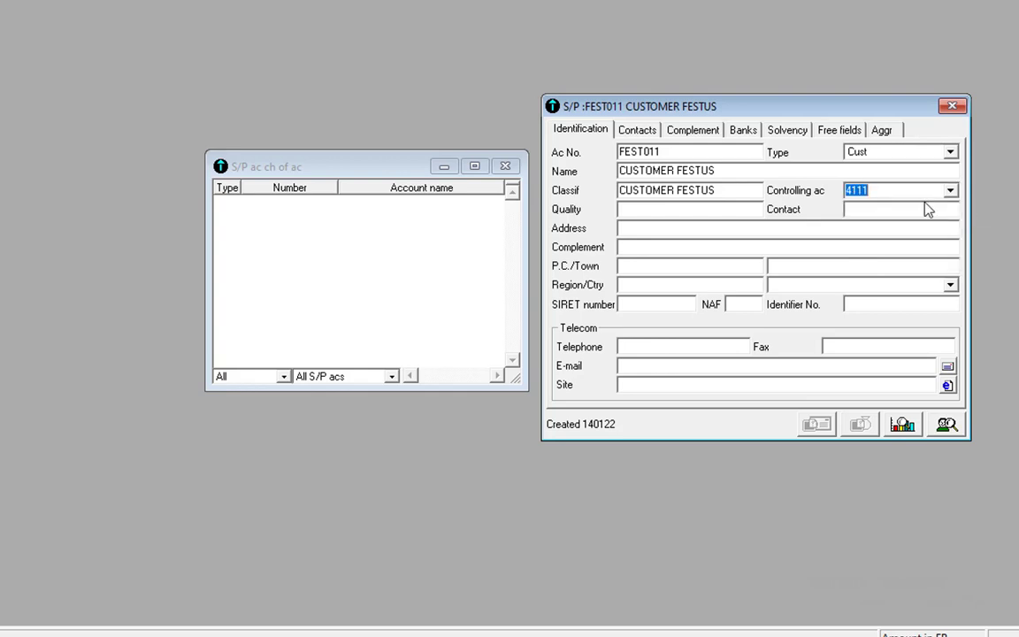
{"action": "key", "text": "Tab"}
{"action": "left_click", "coordinate": [952, 107]}
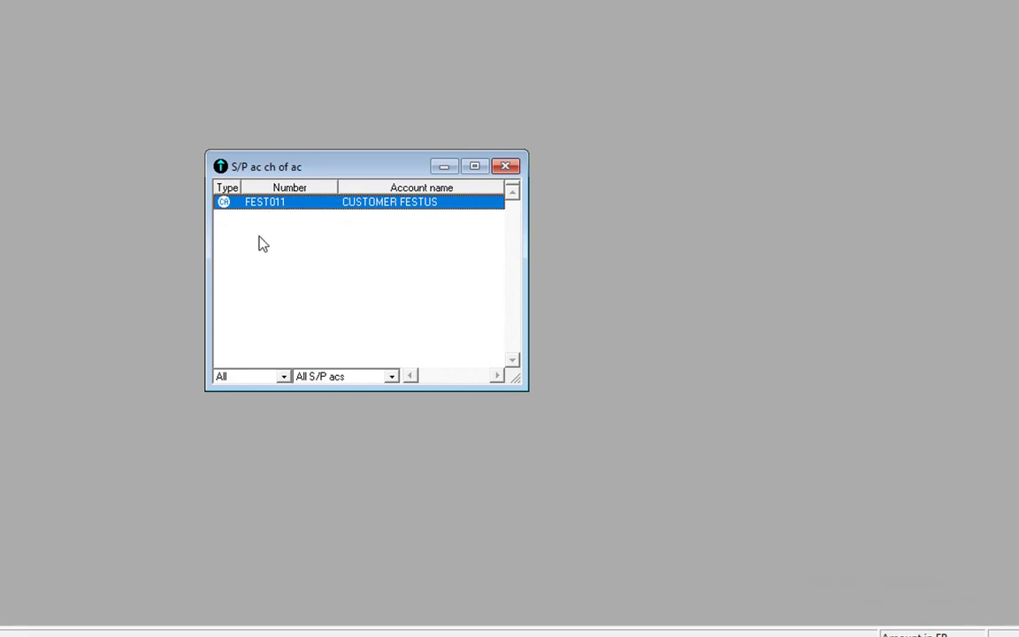
Add another new record to the S/P account list and set its type to Supplier.
{"action": "left_click_drag", "start_coordinate": [341, 166], "coordinate": [432, 92]}
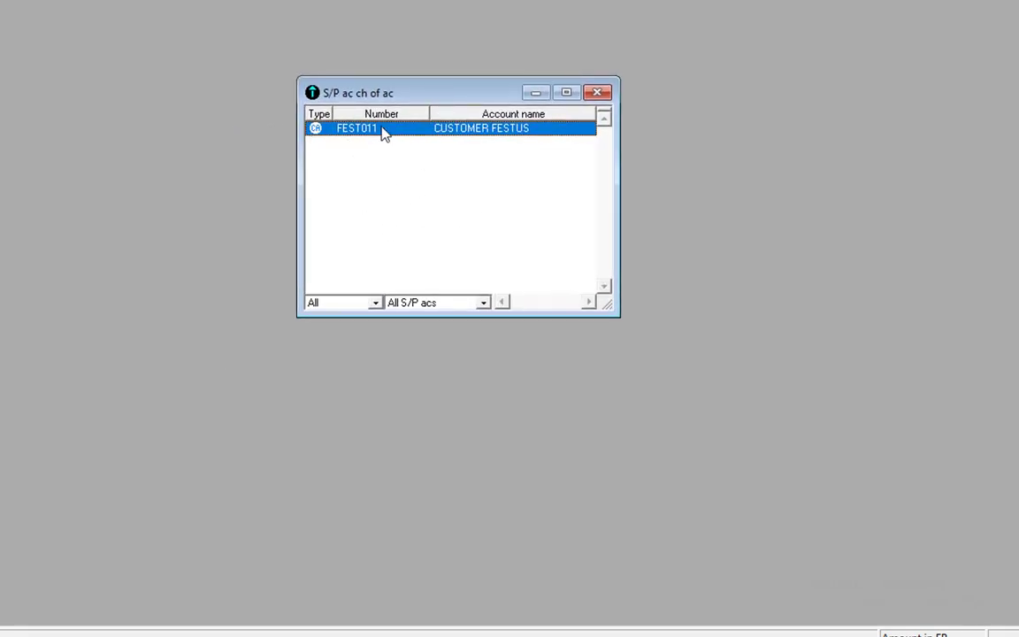
{"action": "right_click", "coordinate": [470, 196]}
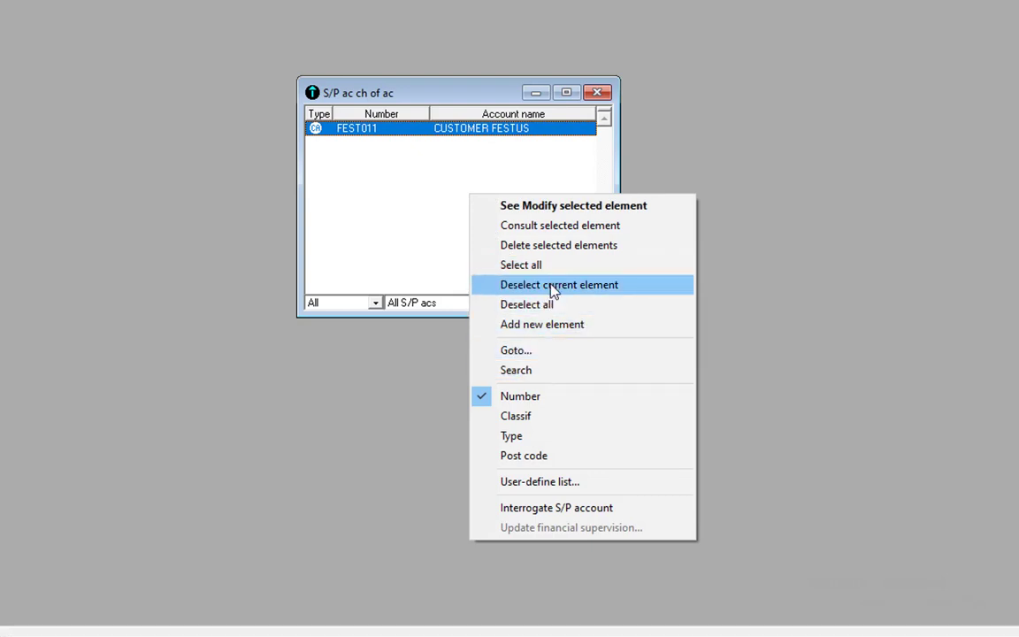
{"action": "left_click", "coordinate": [439, 231]}
{"action": "right_click", "coordinate": [438, 232]}
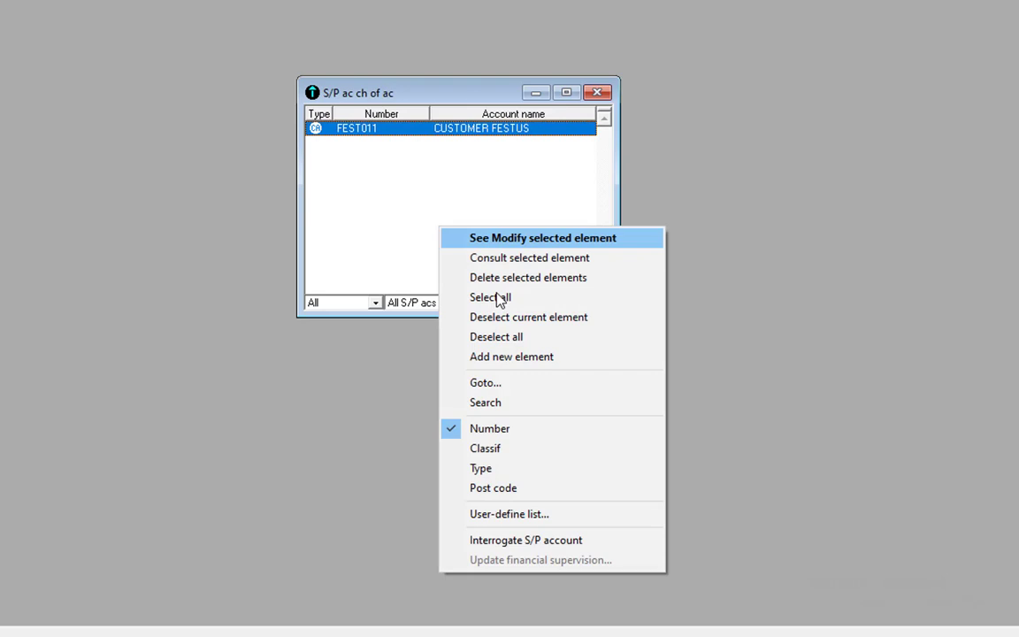
{"action": "left_click", "coordinate": [511, 357]}
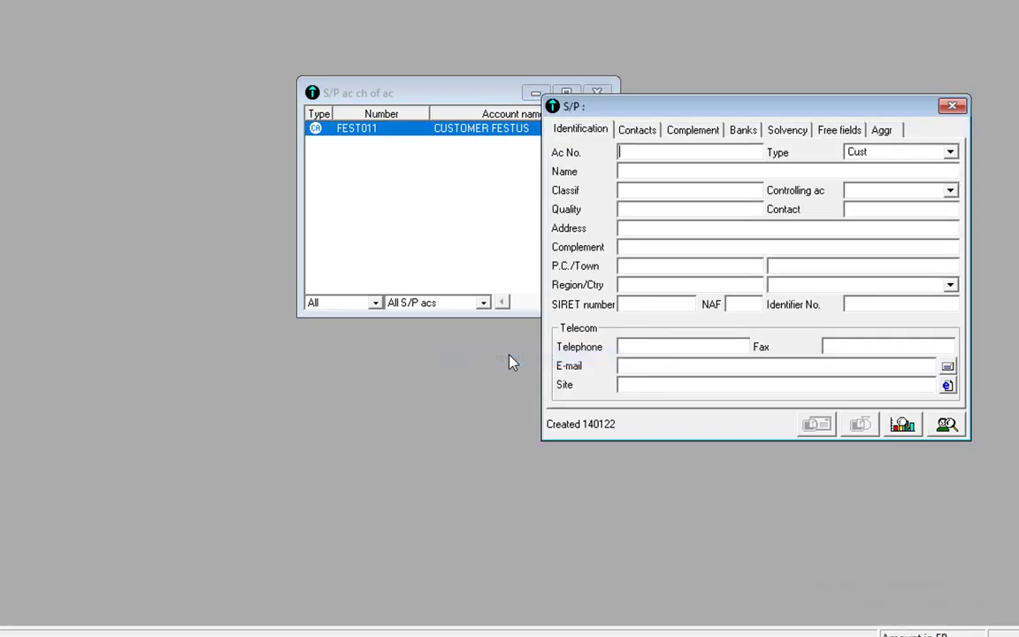
{"action": "left_click", "coordinate": [950, 154]}
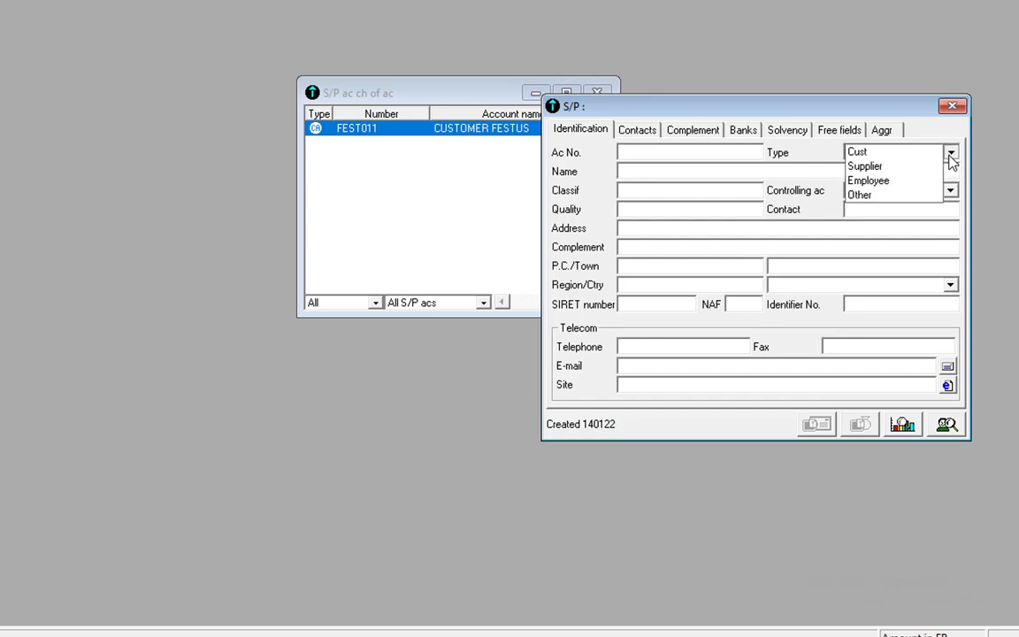
{"action": "left_click", "coordinate": [871, 168]}
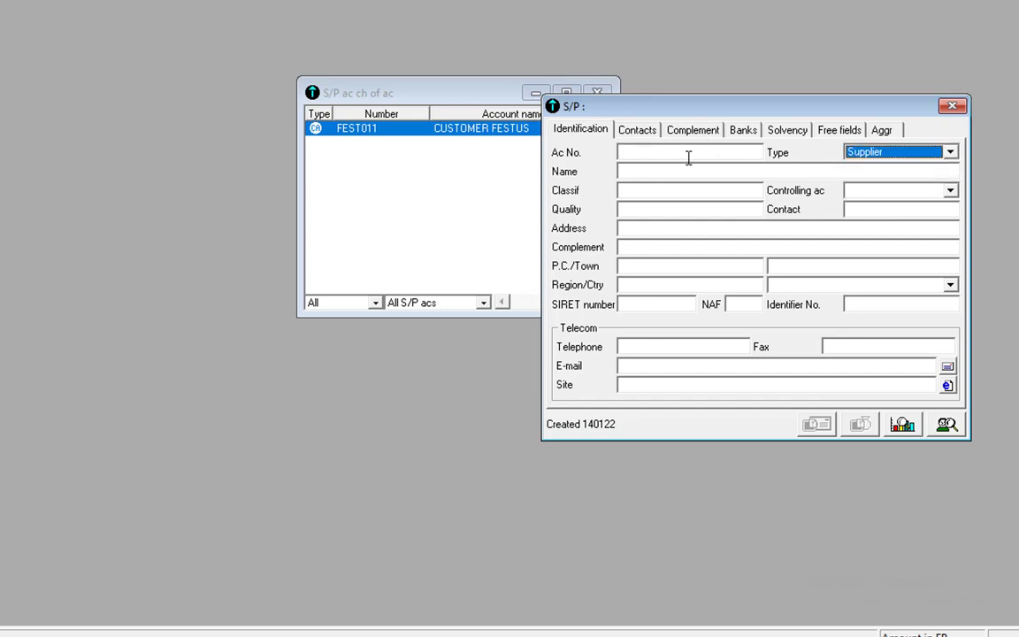
Enter the supplier's account number and name, accepting the proposed classification.
{"action": "left_click", "coordinate": [687, 157]}
{"action": "type", "text": "SU"}
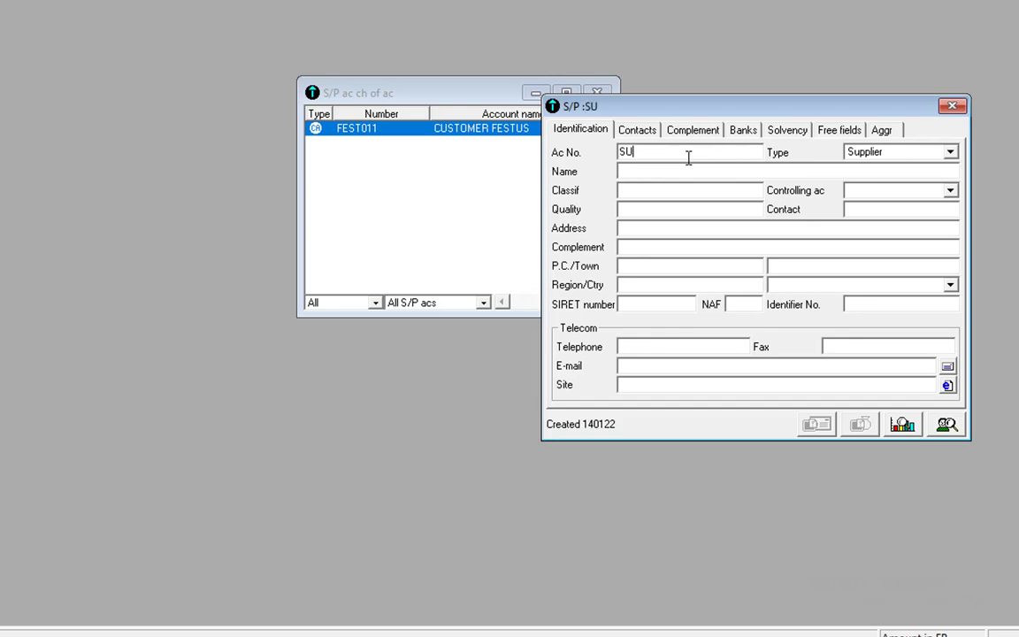
{"action": "type", "text": "PO65"}
{"action": "key", "text": "Tab"}
{"action": "key", "text": "Tab"}
{"action": "type", "text": "SU"}
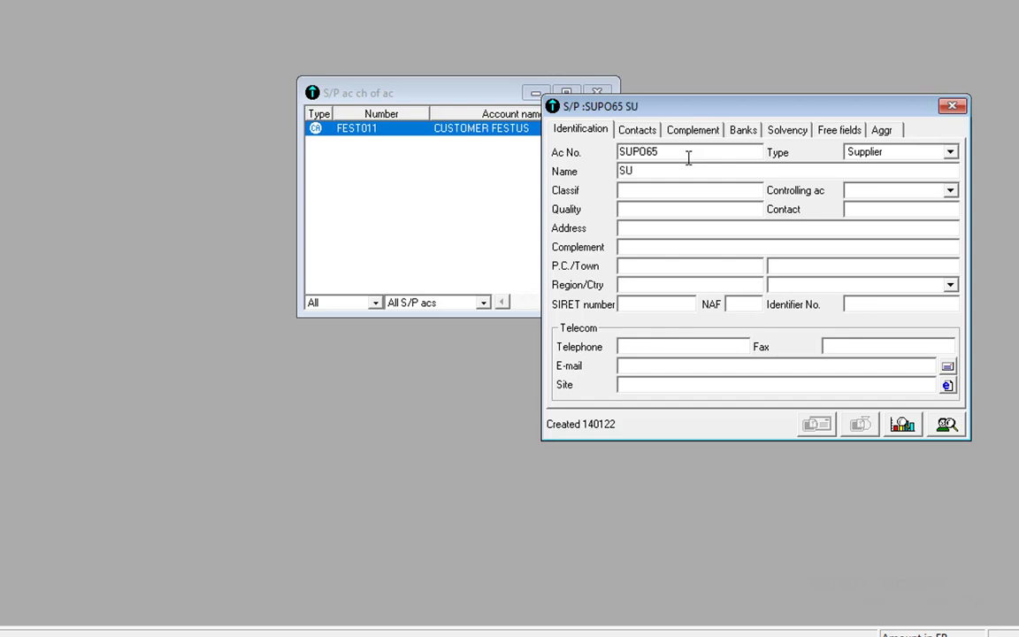
{"action": "type", "text": "PPLIER NESRT"}
{"action": "key", "text": "Tab"}
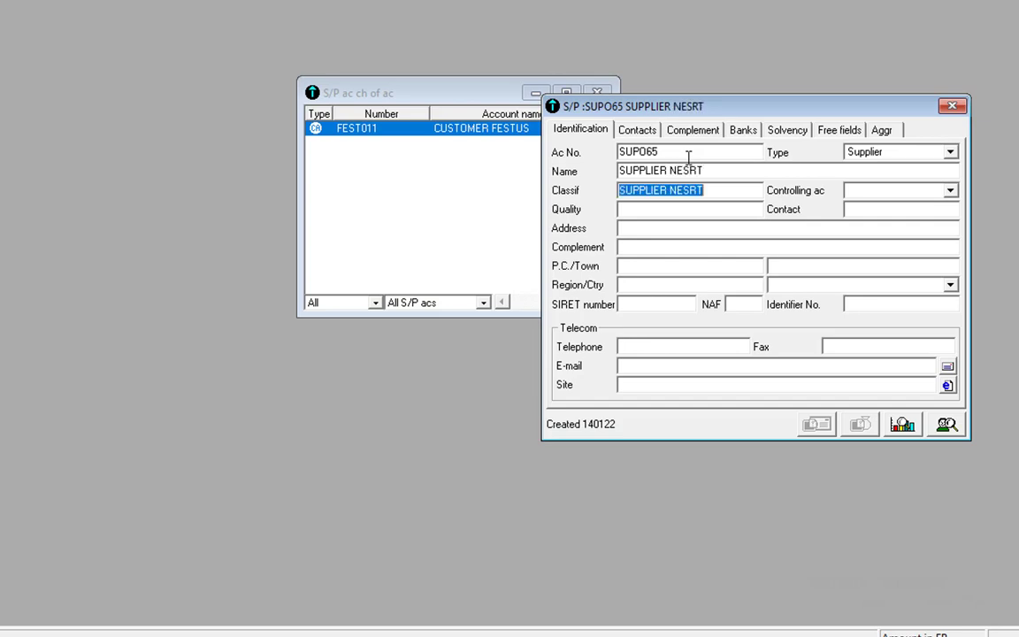
{"action": "key", "text": "Tab"}
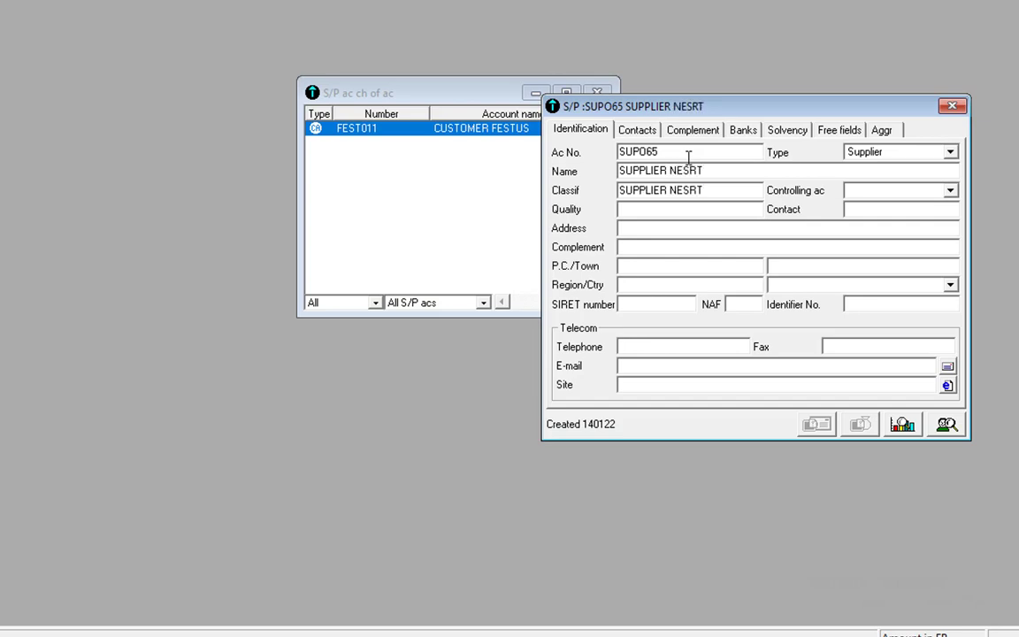
Assign controlling account 4011 SUPPLIERS ACCOUNT to the supplier record, then close the record and the S/P account list.
{"action": "left_click", "coordinate": [951, 191]}
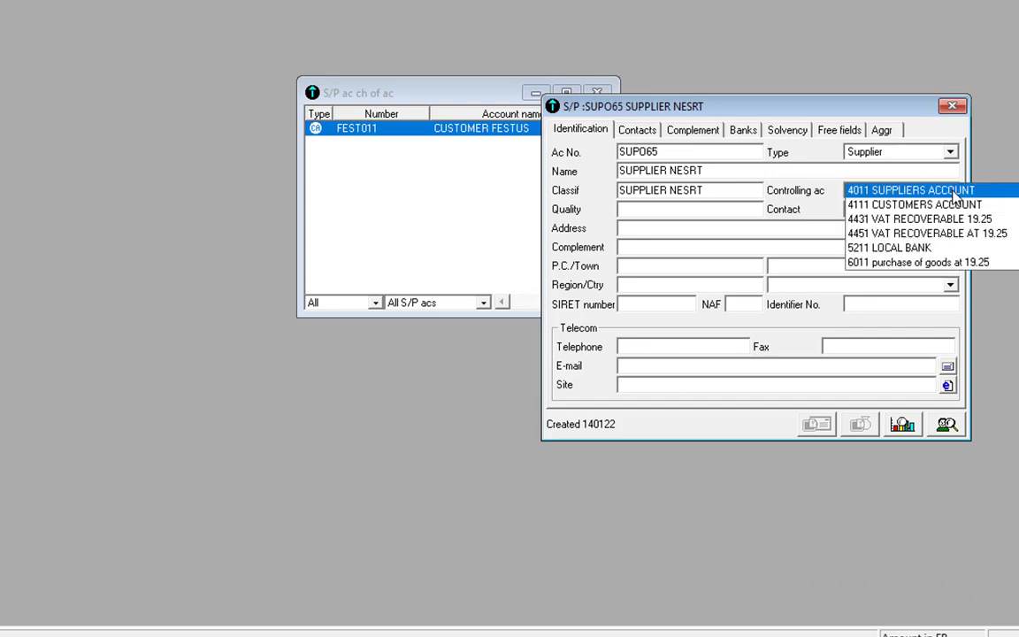
{"action": "left_click", "coordinate": [880, 191]}
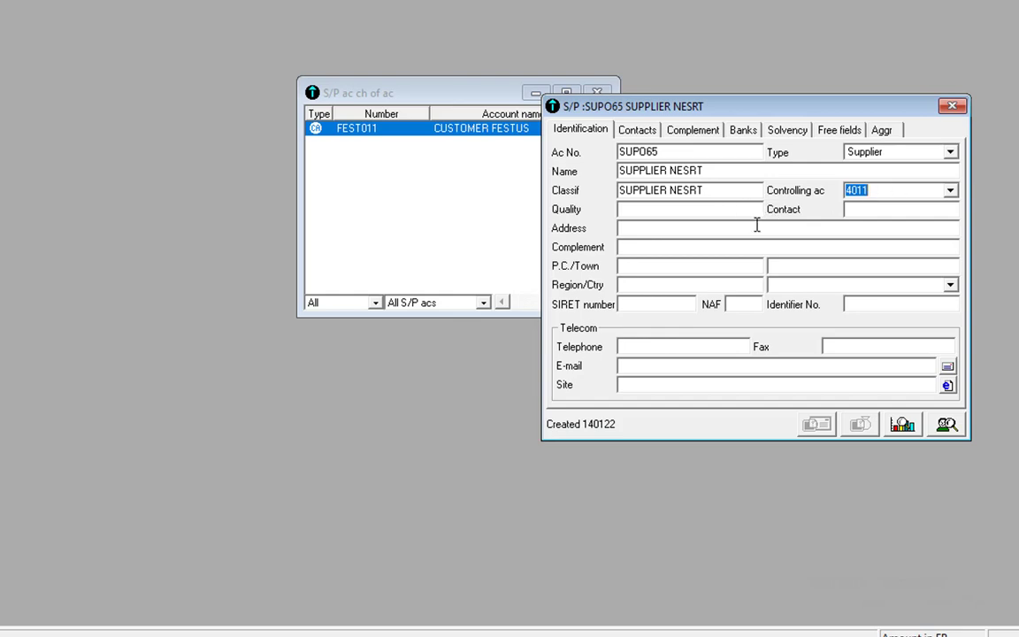
{"action": "key", "text": "Tab"}
{"action": "left_click", "coordinate": [953, 107]}
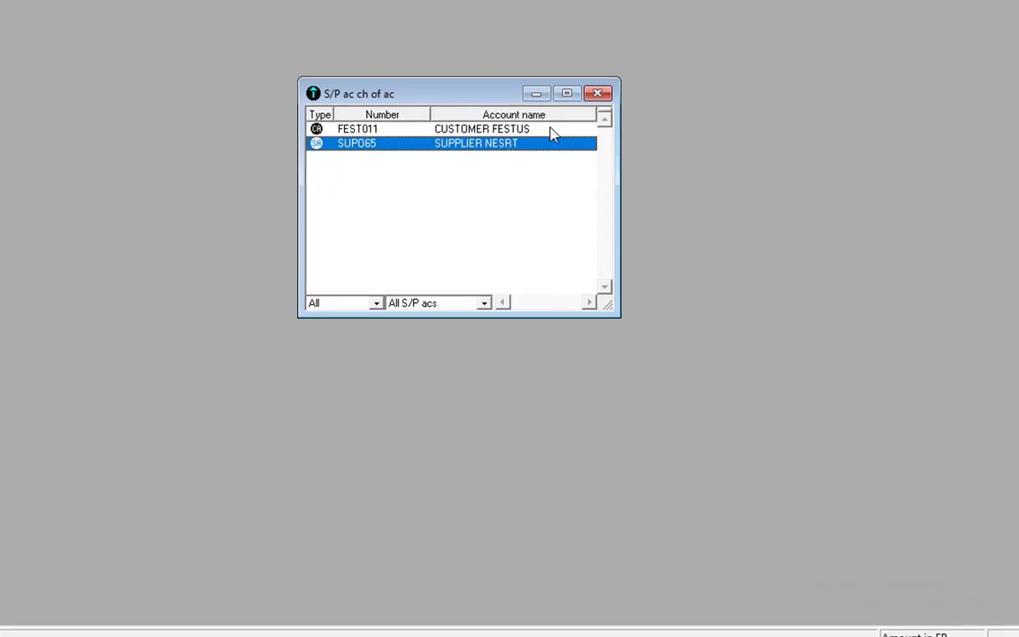
{"action": "left_click_drag", "start_coordinate": [471, 58], "coordinate": [490, 86]}
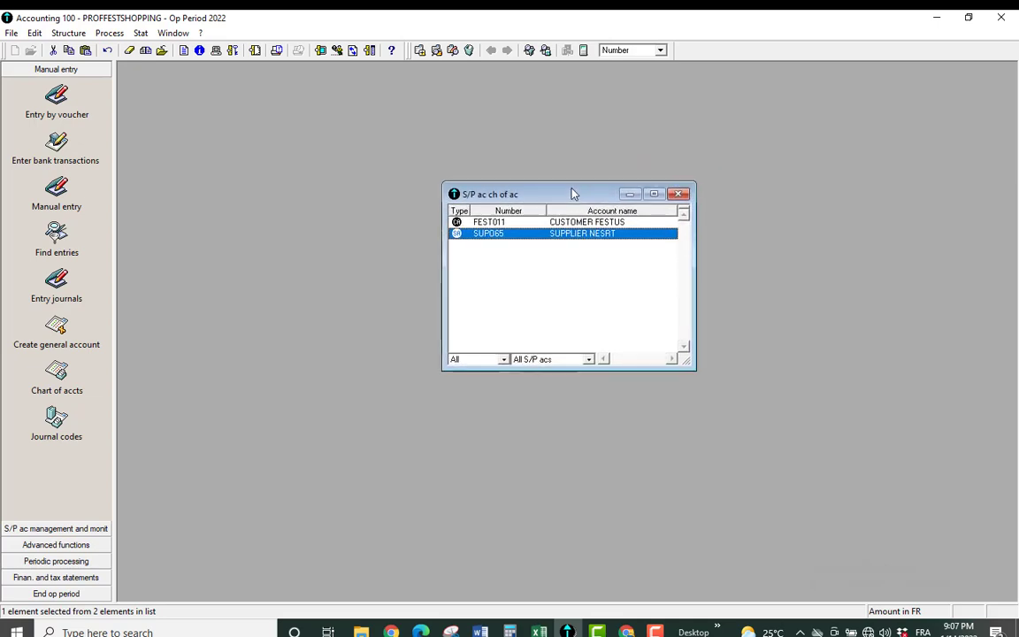
{"action": "left_click", "coordinate": [680, 195]}
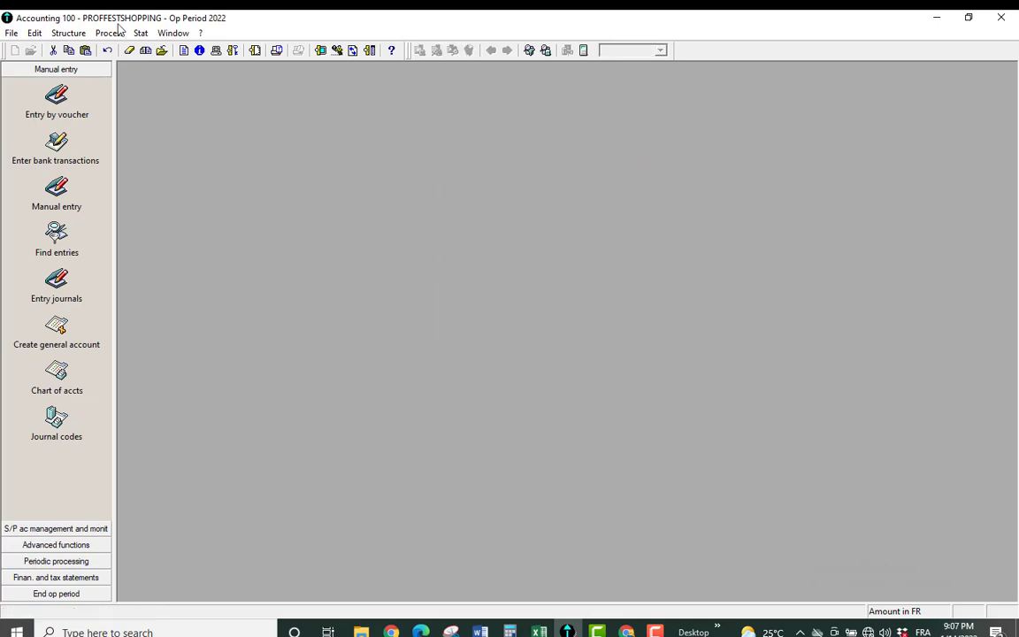
Start a merge of the company's structure data and choose the S/P chart of accounts as the file to merge.
{"action": "left_click", "coordinate": [138, 78]}
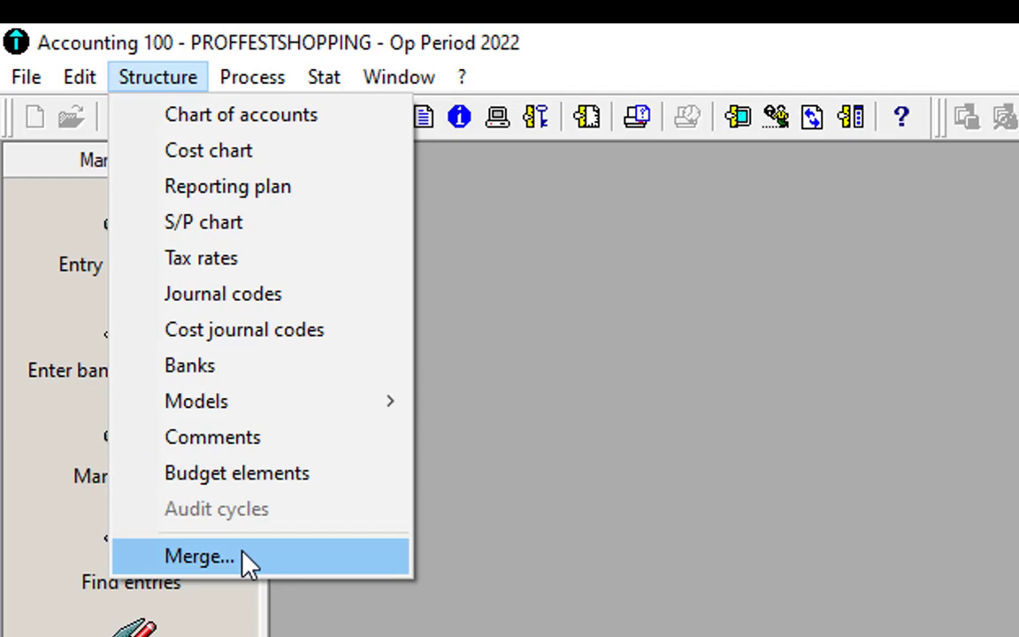
{"action": "left_click", "coordinate": [676, 545]}
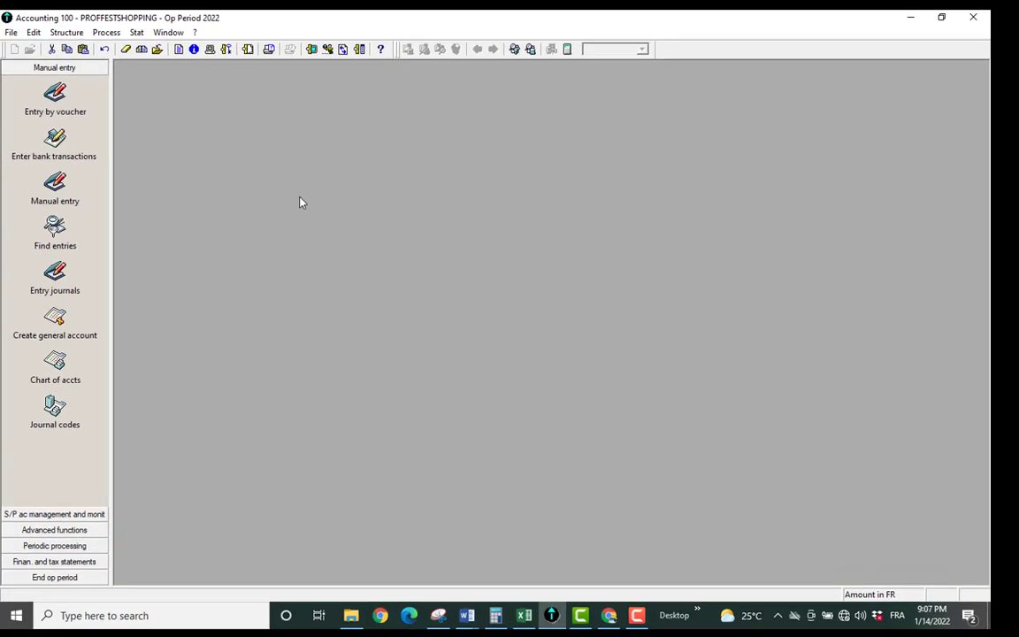
{"action": "left_click", "coordinate": [68, 32]}
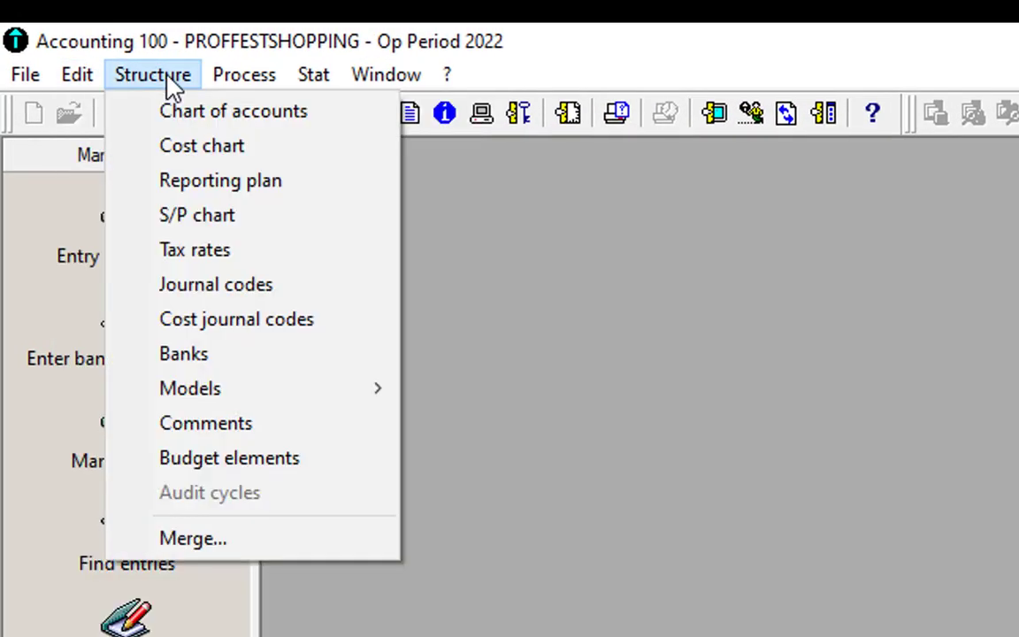
{"action": "left_click", "coordinate": [203, 539]}
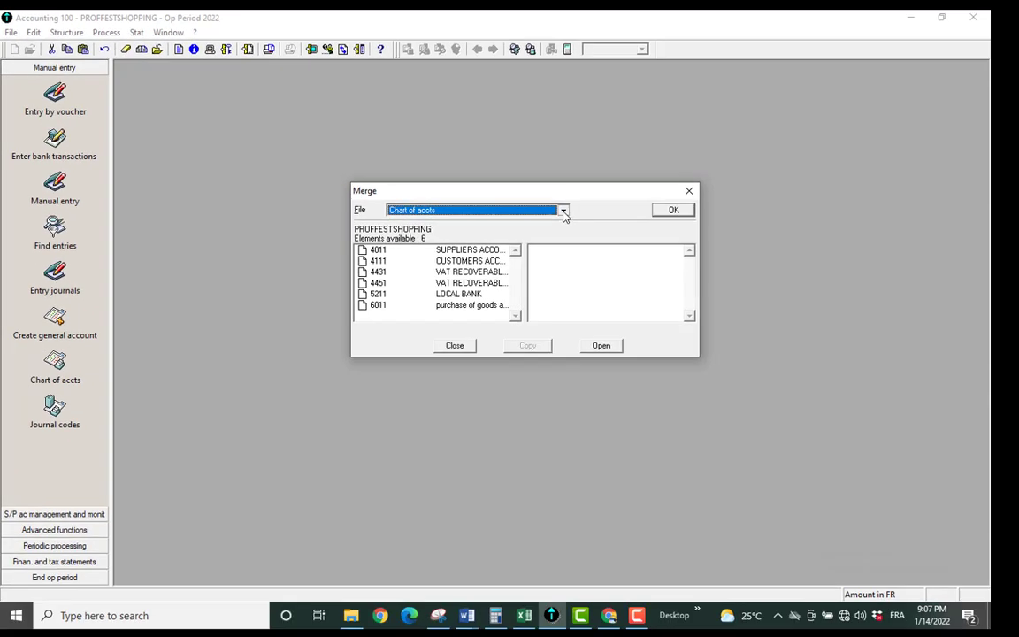
{"action": "left_click", "coordinate": [565, 215]}
{"action": "left_click", "coordinate": [511, 220]}
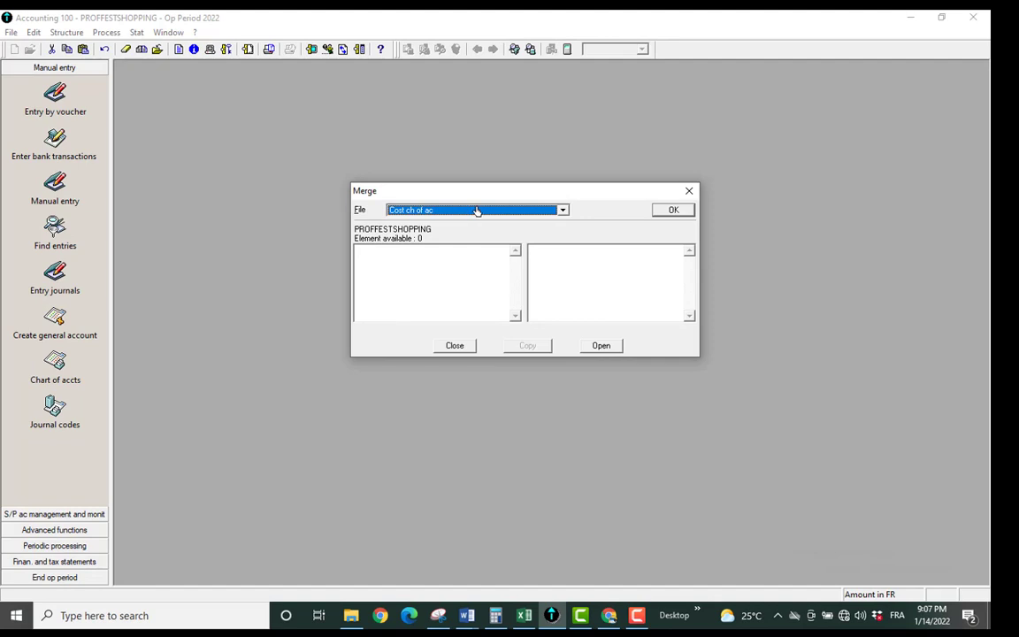
{"action": "left_click", "coordinate": [477, 210]}
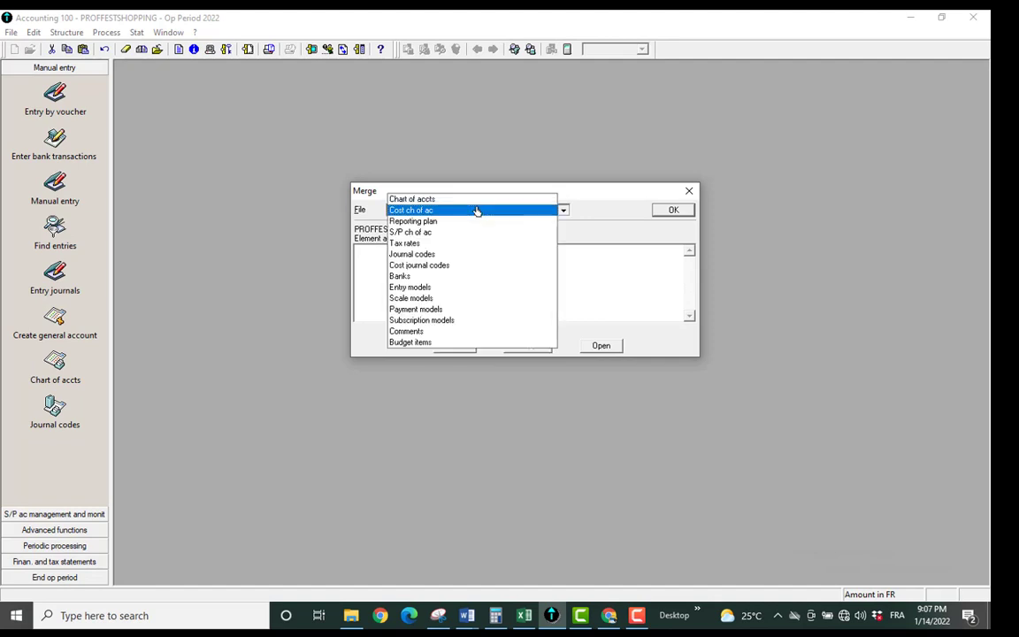
{"action": "left_click", "coordinate": [421, 233]}
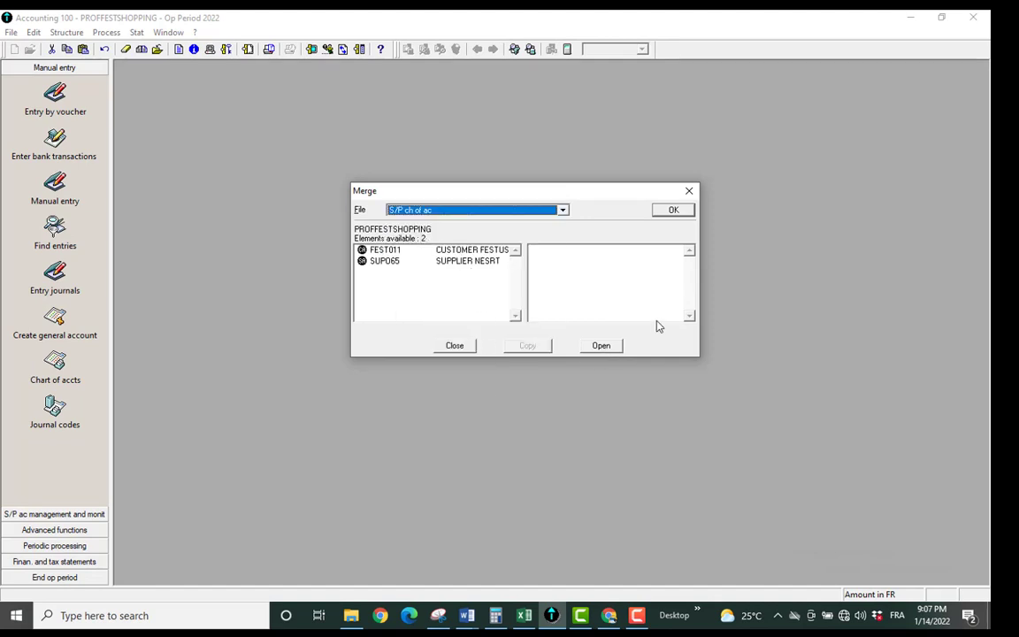
Open the PROFFEST SHOPPING accounting file from the Desktop as the second company in the merge, and reposition the Merge dialog.
{"action": "left_click", "coordinate": [596, 346]}
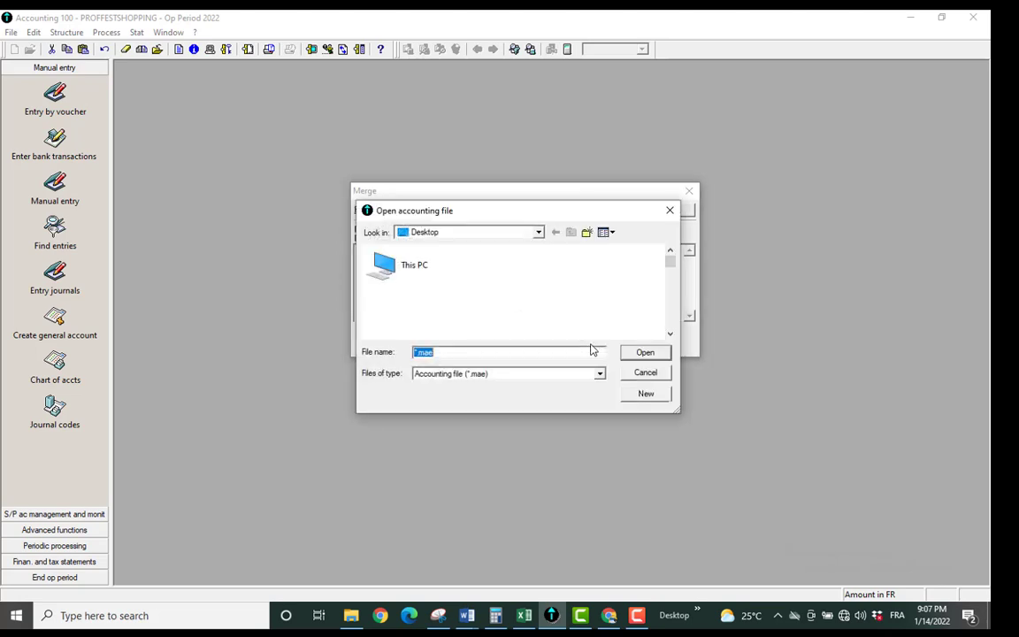
{"action": "scroll", "coordinate": [458, 329], "scroll_direction": "down", "scroll_amount": 10}
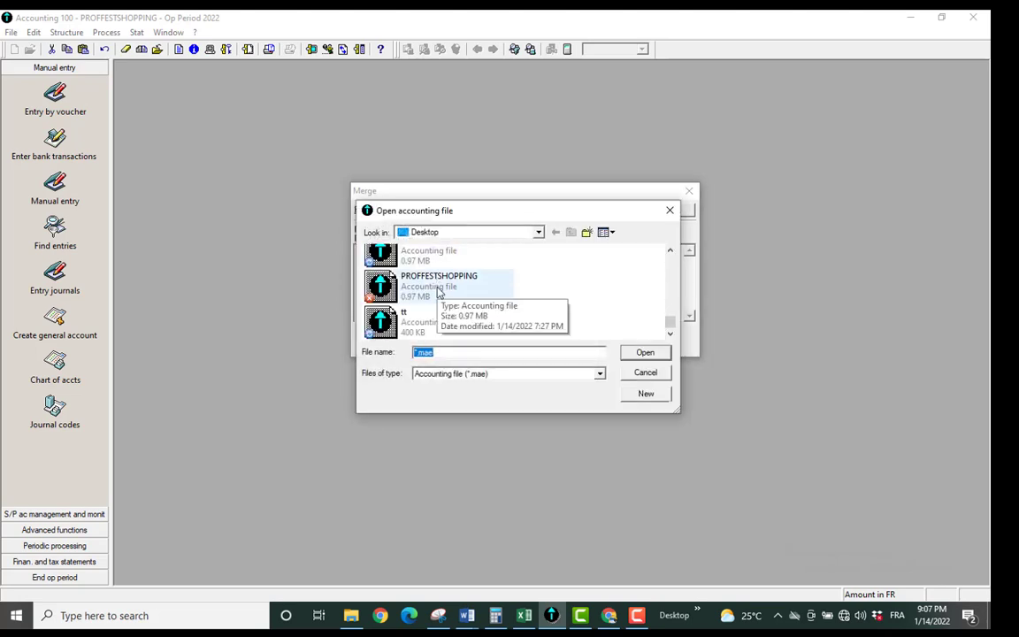
{"action": "scroll", "coordinate": [439, 291], "scroll_direction": "up", "scroll_amount": 1}
{"action": "double_click", "coordinate": [459, 308]}
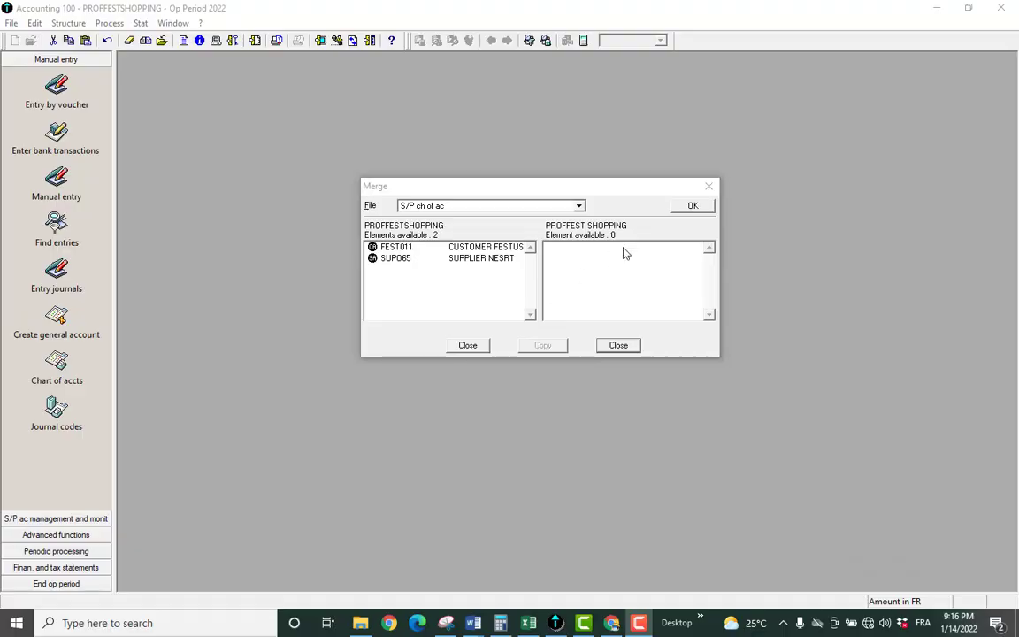
{"action": "left_click_drag", "start_coordinate": [646, 198], "coordinate": [672, 207]}
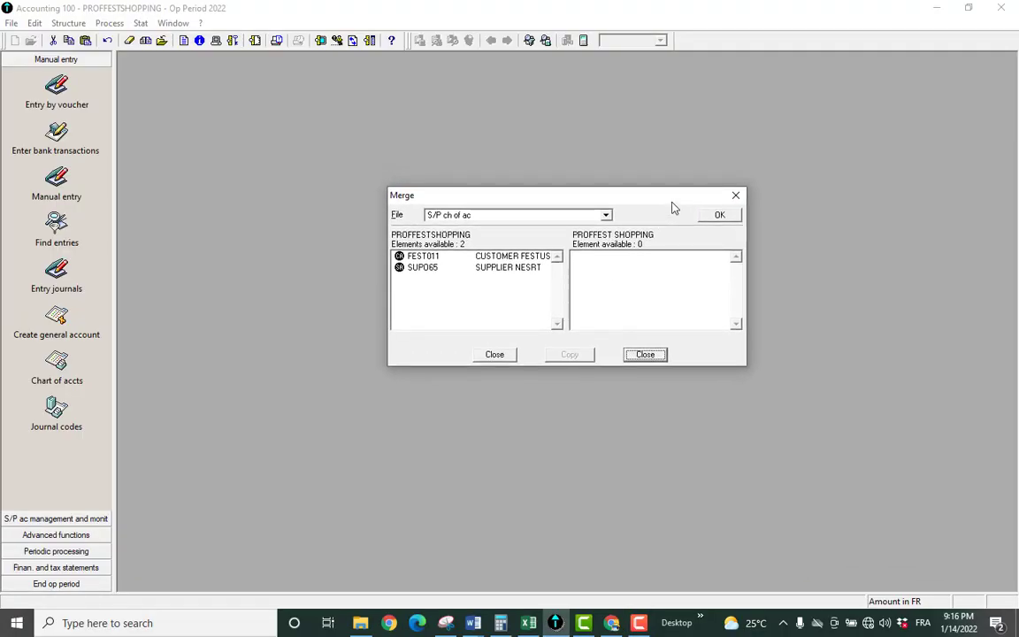